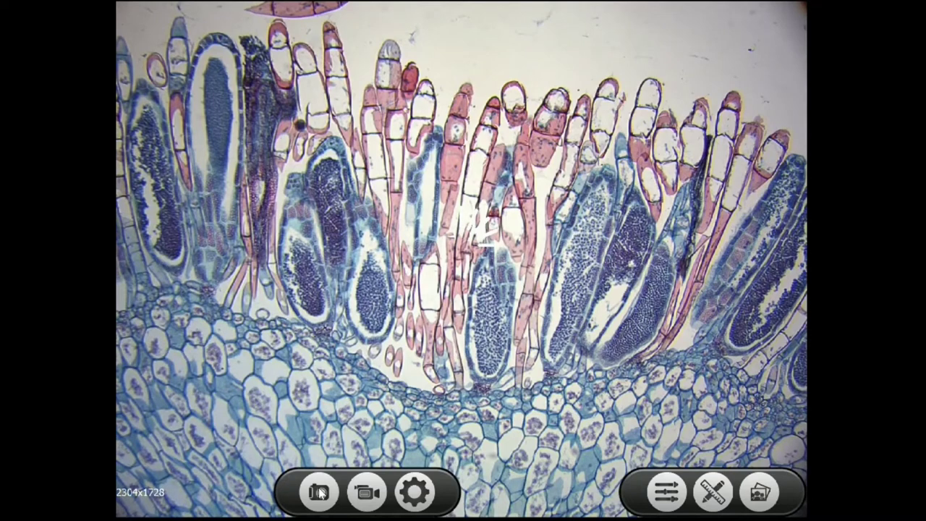
# Step: Record a short video clip of the live tissue view, then open the camera settings
pyautogui.click(366, 498)
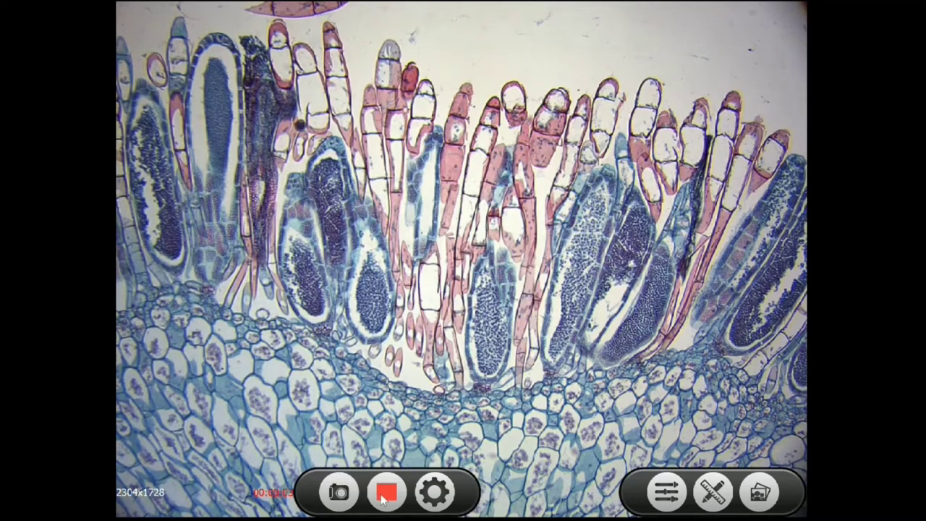
pyautogui.click(384, 498)
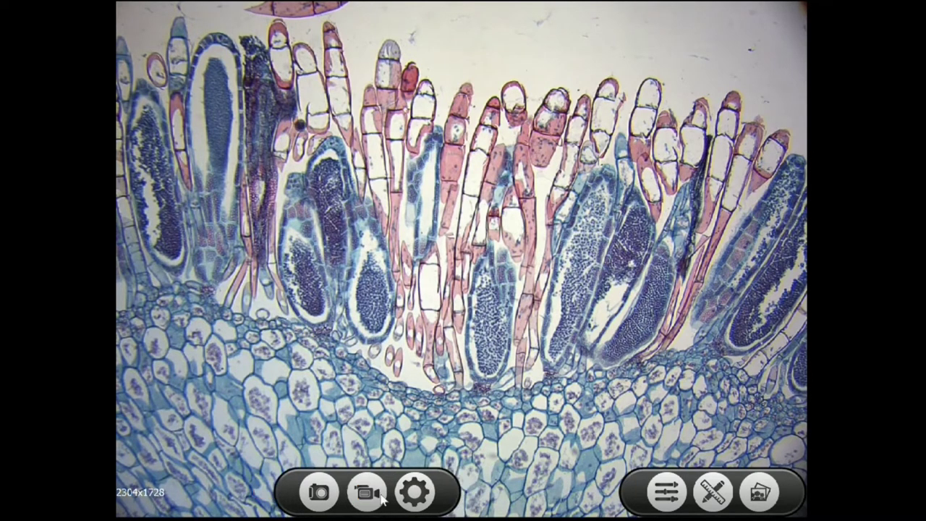
pyautogui.click(420, 496)
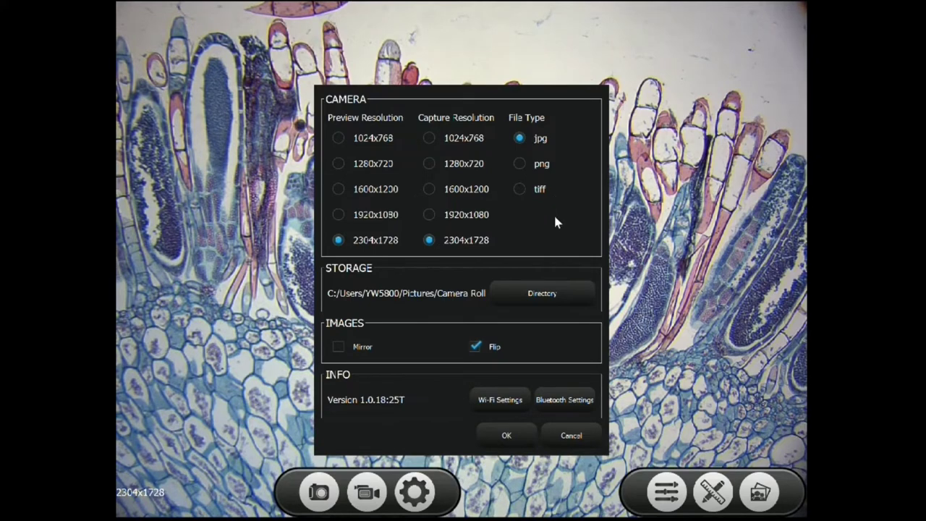
# Step: Bring up the Select Folder picker for the Storage directory
pyautogui.click(556, 297)
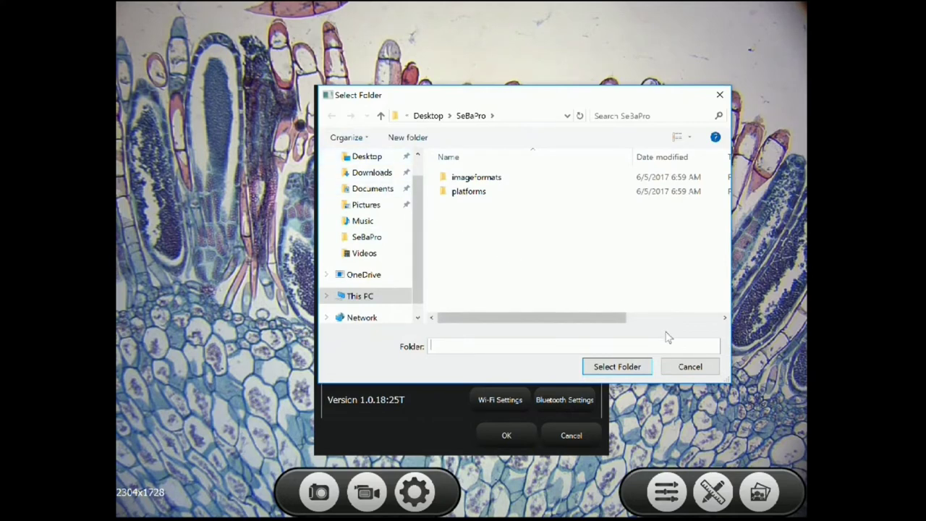
# Step: Set the capture storage directory to USB DISK (D:)
pyautogui.click(697, 369)
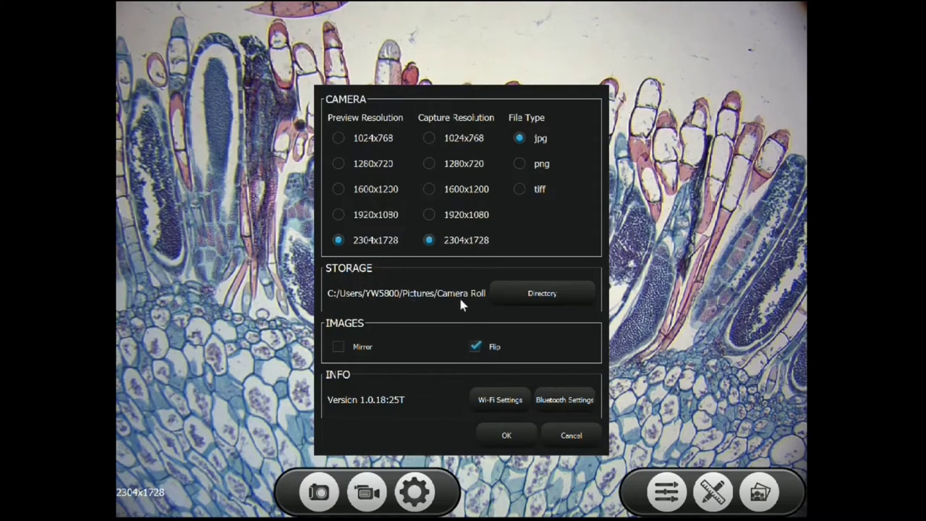
pyautogui.click(542, 297)
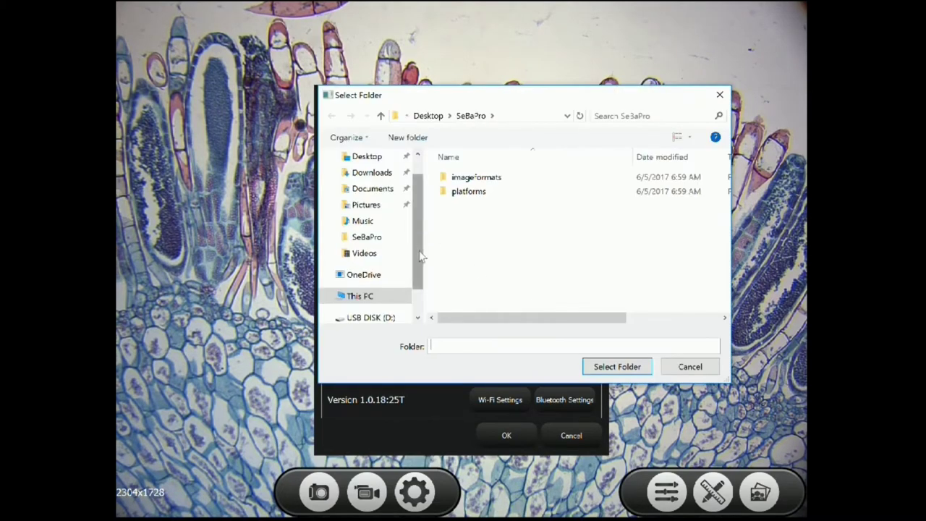
pyautogui.scroll(-1, 423, 258)
pyautogui.click(368, 288)
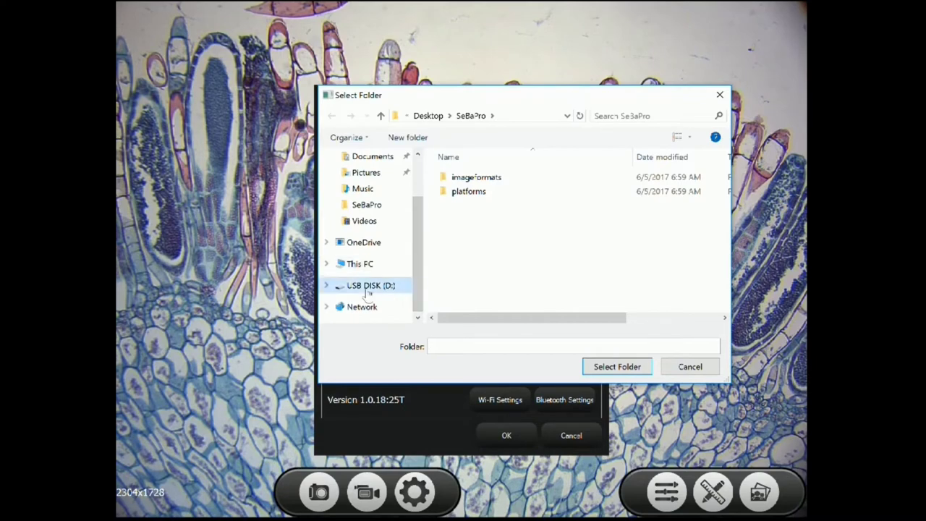
pyautogui.click(602, 372)
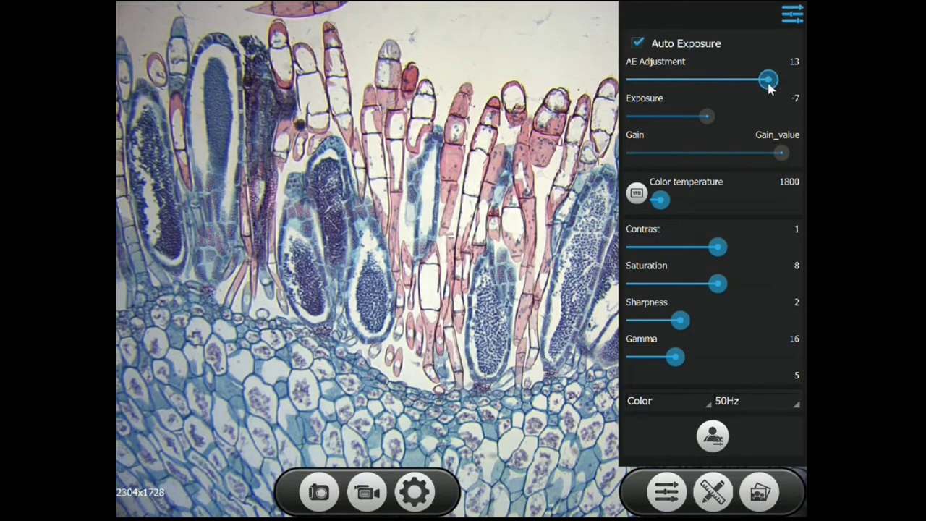
# Step: Lower AE Adjustment to 8 and load the saved user image settings
pyautogui.moveTo(767, 80)
pyautogui.mouseDown()
pyautogui.moveTo(679, 94)
pyautogui.moveTo(769, 86)
pyautogui.mouseUp()
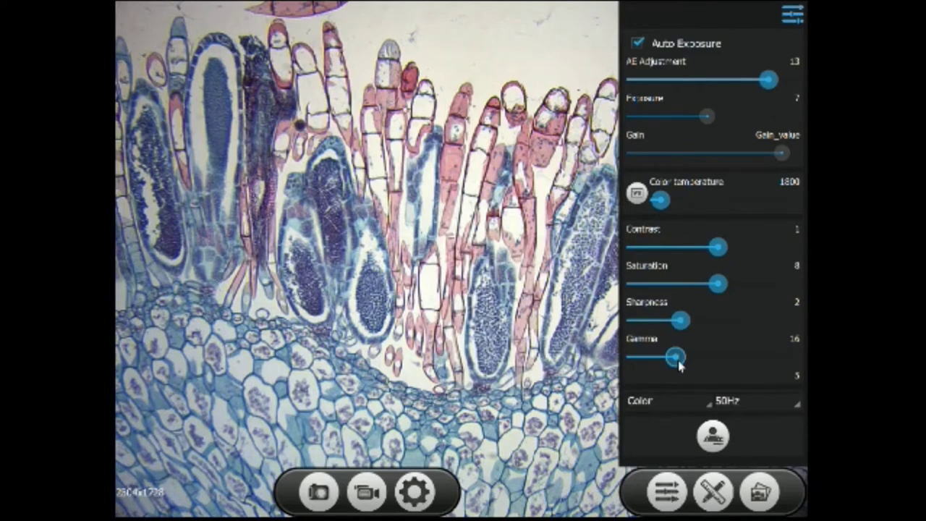
pyautogui.click(726, 439)
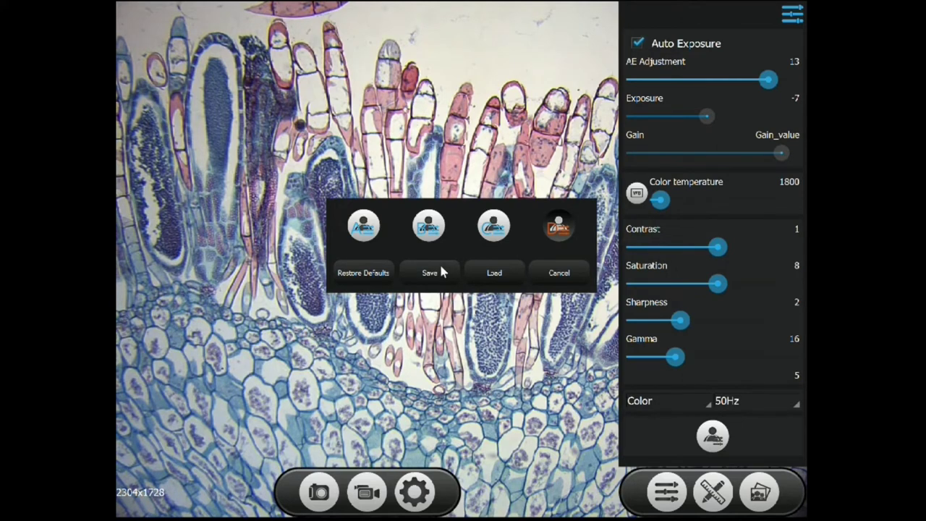
pyautogui.click(495, 273)
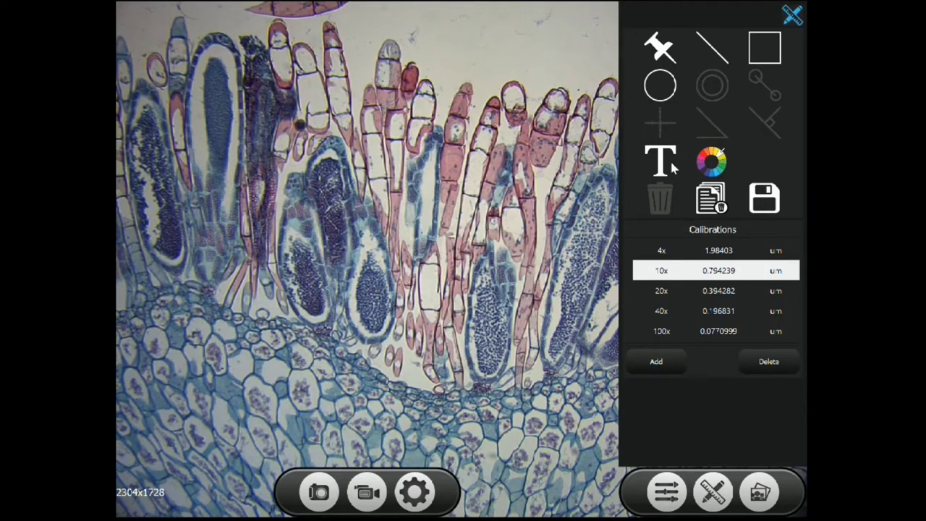
# Step: Measure the tall cell at 285.566um, then set annotation line width 4 and text size 31
pyautogui.click(712, 48)
pyautogui.moveTo(132, 19); pyautogui.dragTo(351, 149)
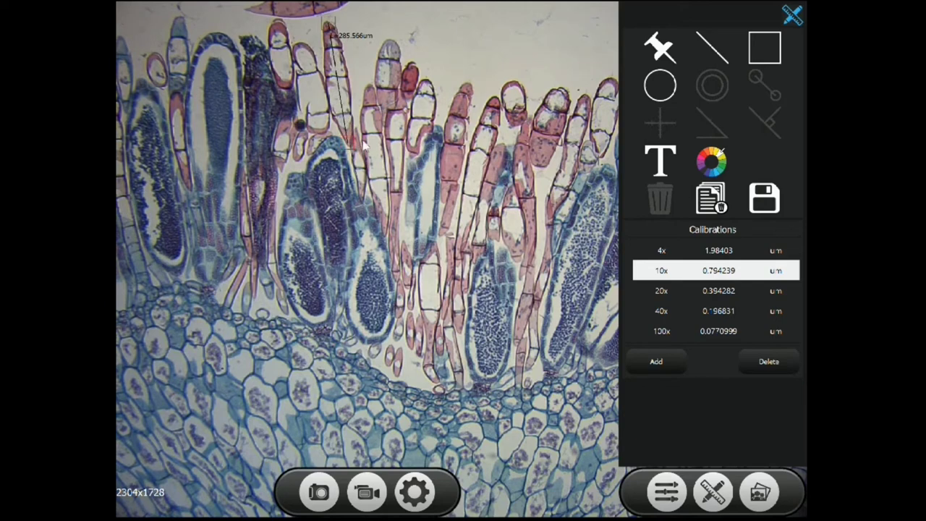
pyautogui.click(712, 162)
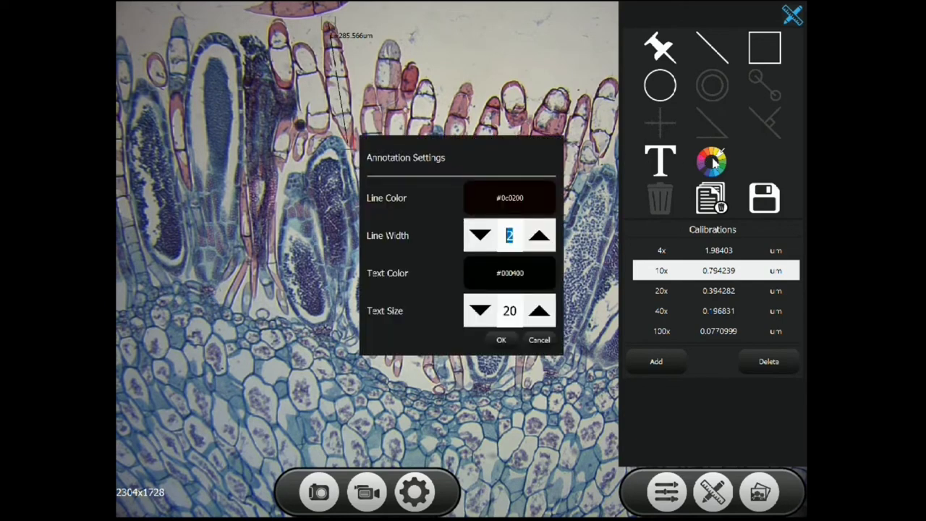
pyautogui.click(542, 235)
pyautogui.click(545, 235)
pyautogui.click(540, 310)
pyautogui.click(540, 312)
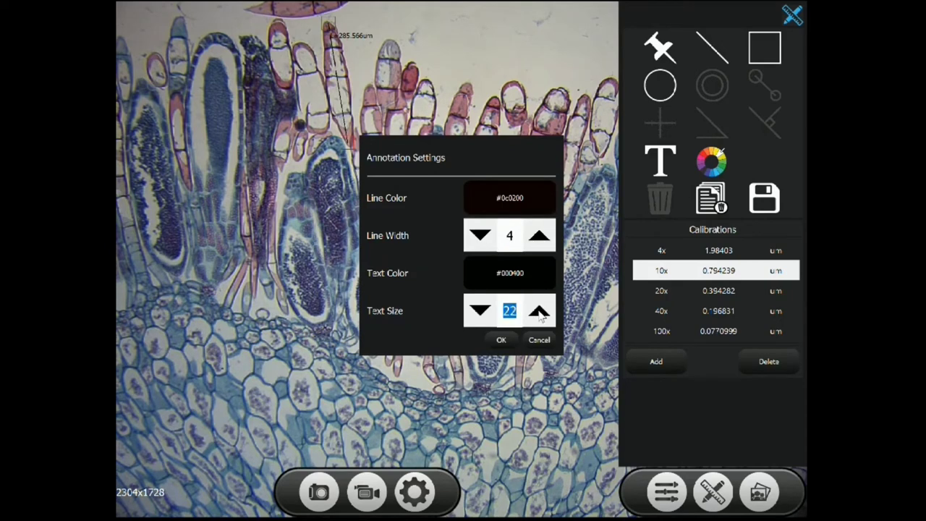
pyautogui.click(540, 311)
pyautogui.click(540, 311)
pyautogui.click(540, 311)
pyautogui.click(540, 312)
pyautogui.click(541, 312)
pyautogui.click(541, 311)
pyautogui.click(540, 311)
pyautogui.click(540, 311)
pyautogui.click(541, 311)
pyautogui.click(502, 340)
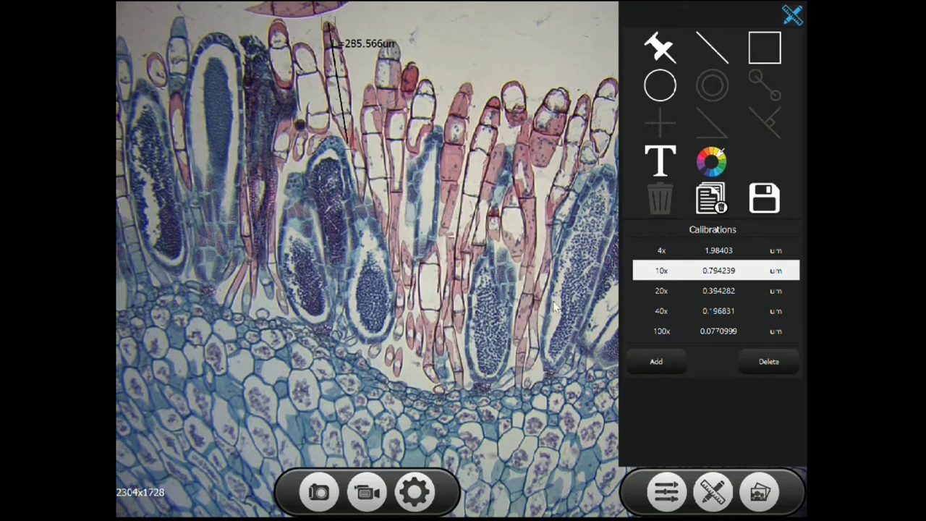
# Step: Compare the 4x and 20x calibrations, settling back on 10x
pyautogui.click(696, 250)
pyautogui.click(688, 269)
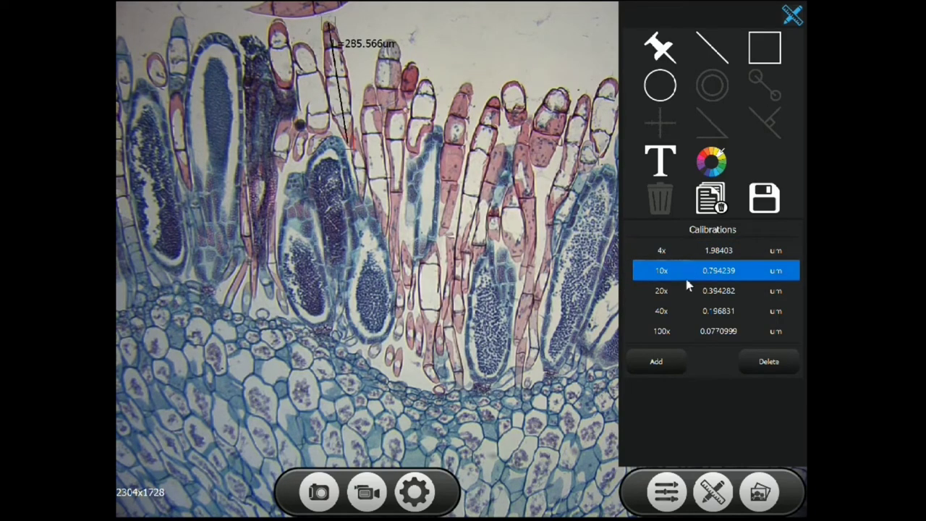
pyautogui.click(683, 293)
pyautogui.click(688, 272)
# Step: Place a pin and add a 'Pin 3' text label beside it
pyautogui.click(293, 14)
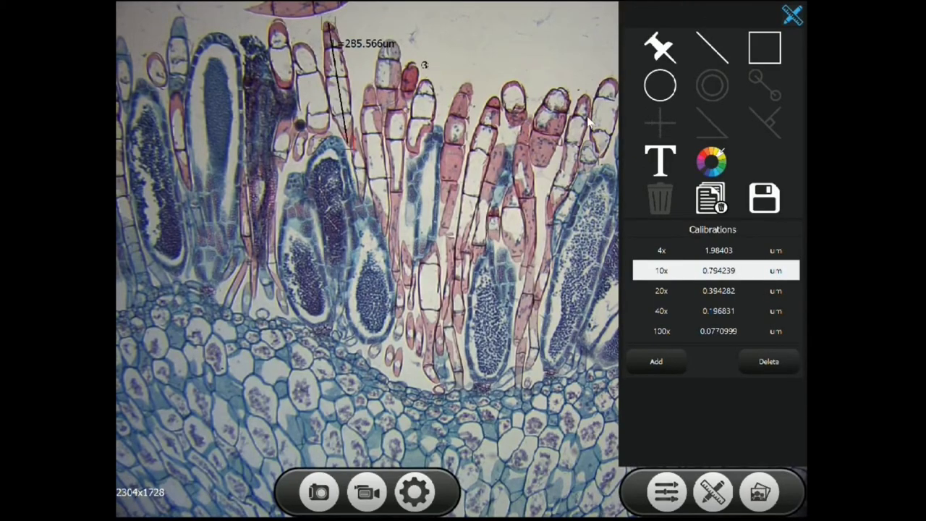
pyautogui.click(663, 164)
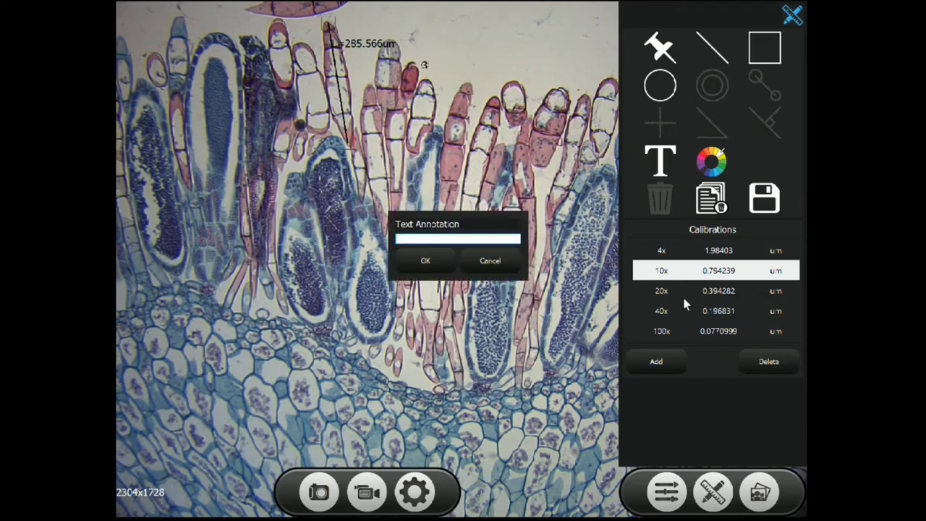
pyautogui.write('Pin 3')
pyautogui.click(425, 262)
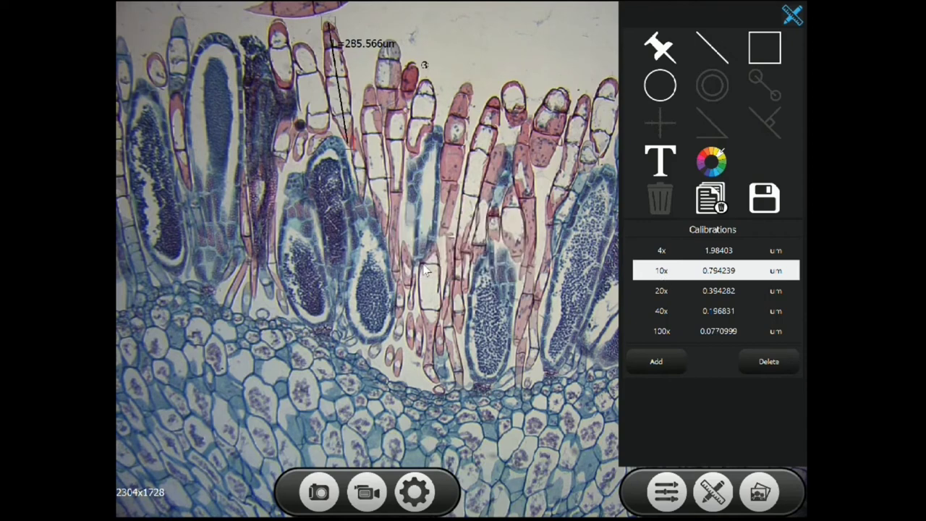
pyautogui.moveTo(203, 15); pyautogui.dragTo(461, 67)
# Step: Capture the annotated micrograph to the gallery and select the first gallery image
pyautogui.click(711, 199)
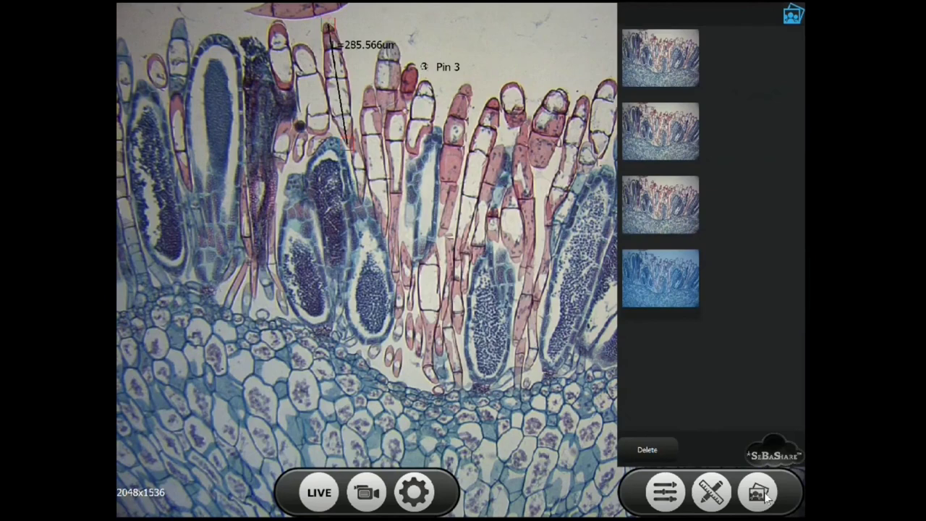
pyautogui.click(671, 296)
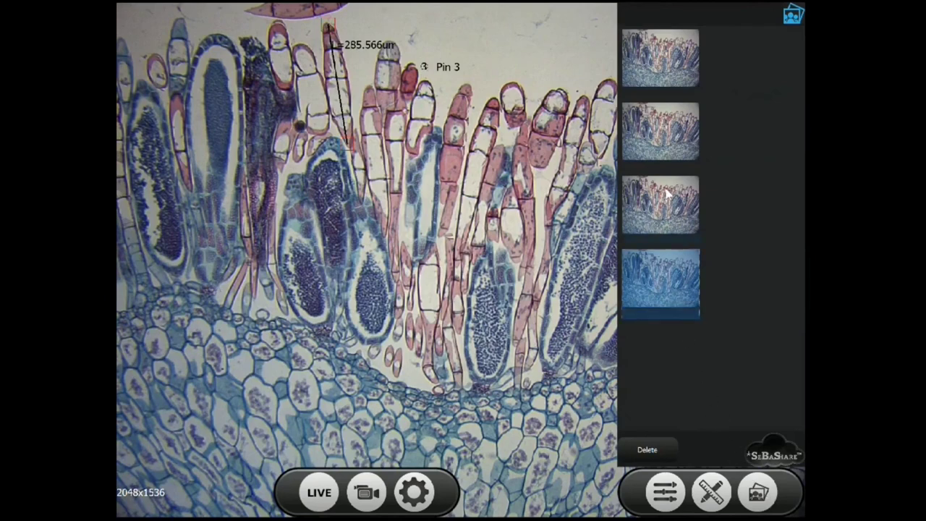
pyautogui.click(652, 50)
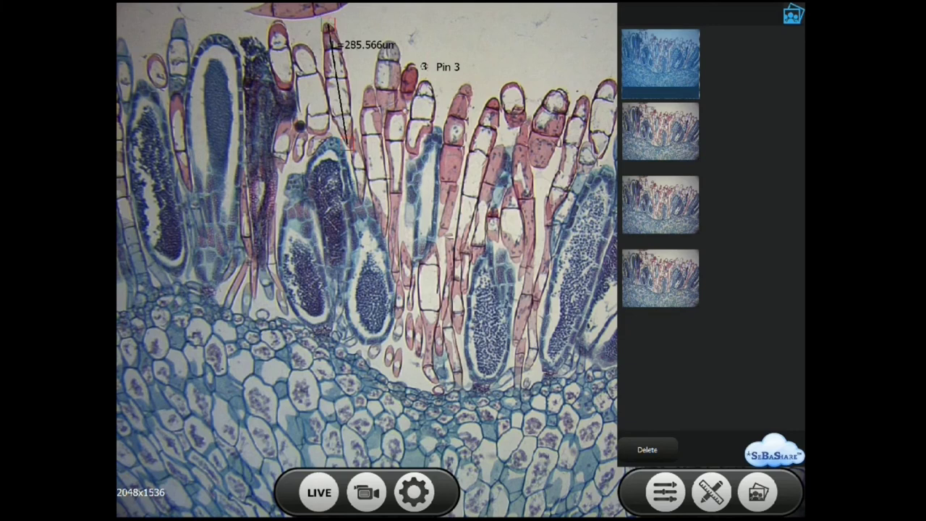
# Step: Upload the annotated 285.566um and Pin 3 capture to SeBaShare's Photos folder
pyautogui.click(773, 465)
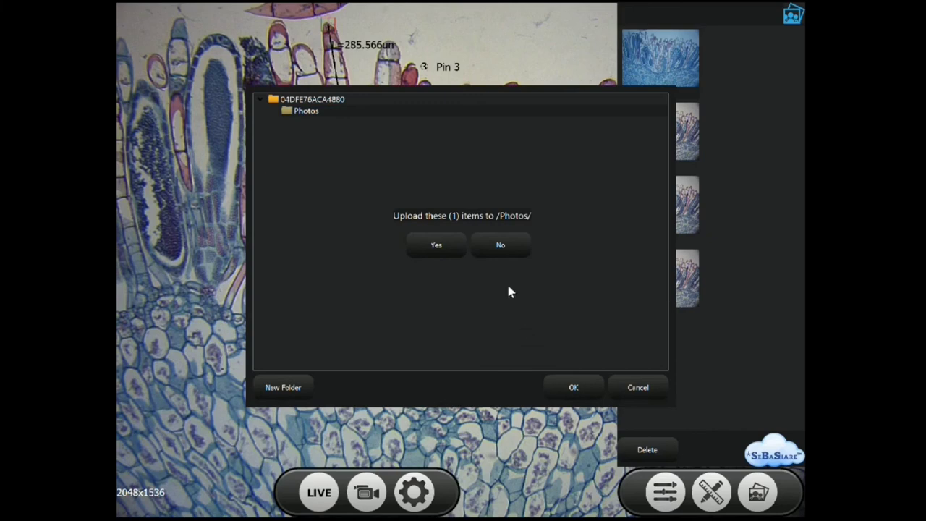
pyautogui.click(449, 249)
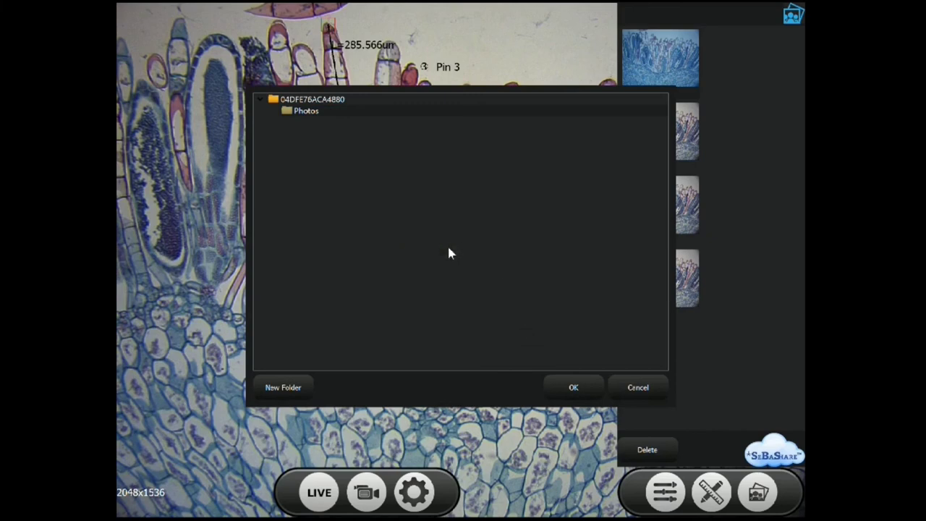